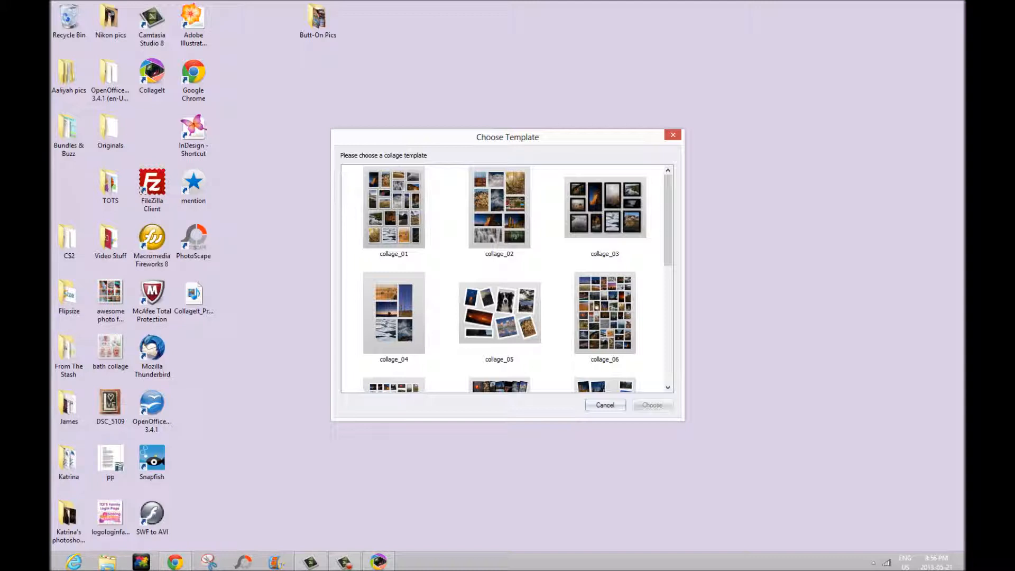
Start the collage from the collage_02 template and add all the pictures in the Butt-On Pics folder to its photo list.
{"action": "double_click", "coordinate": [499, 207]}
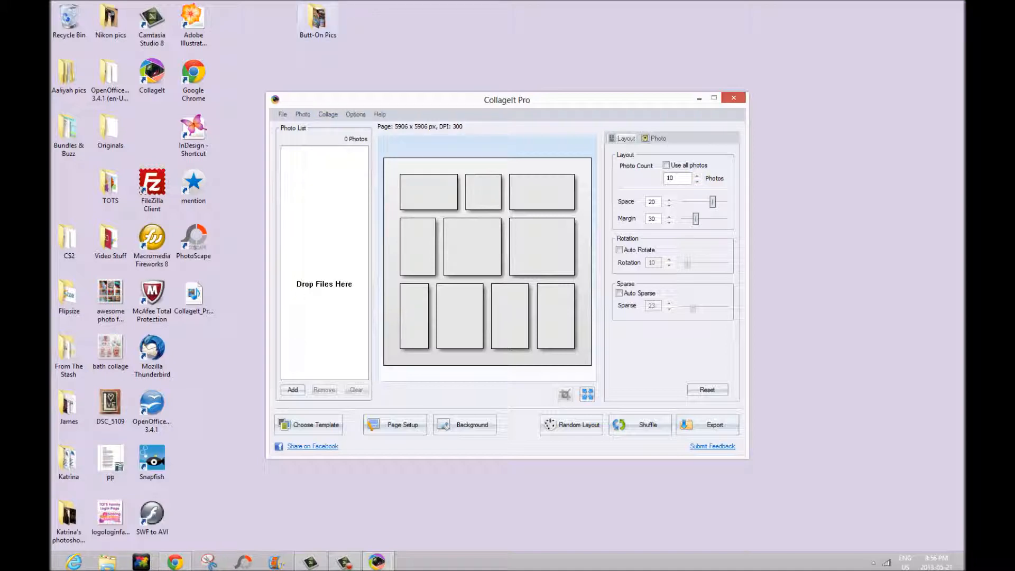
{"action": "double_click", "coordinate": [318, 20]}
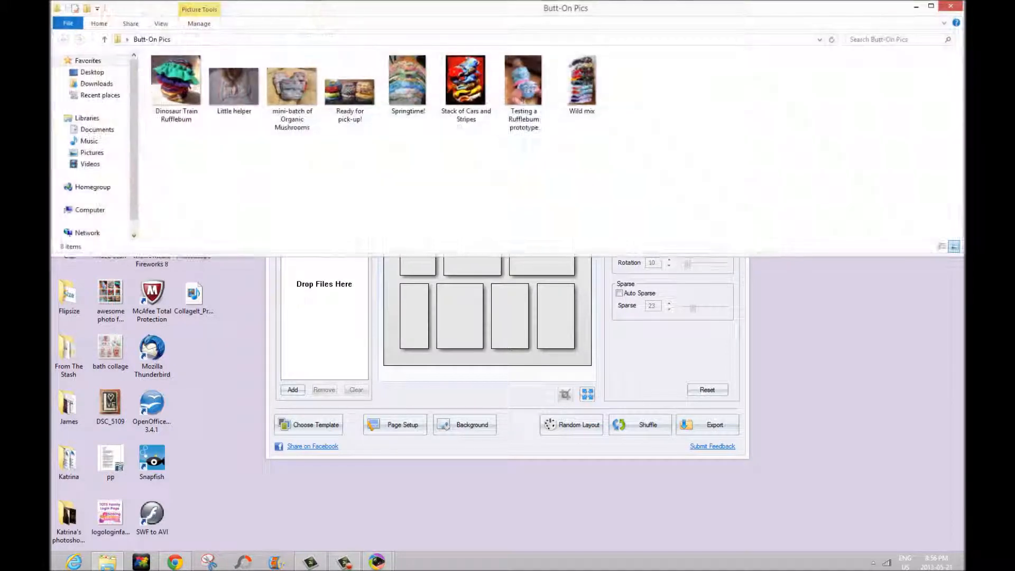
{"action": "left_click", "coordinate": [177, 87]}
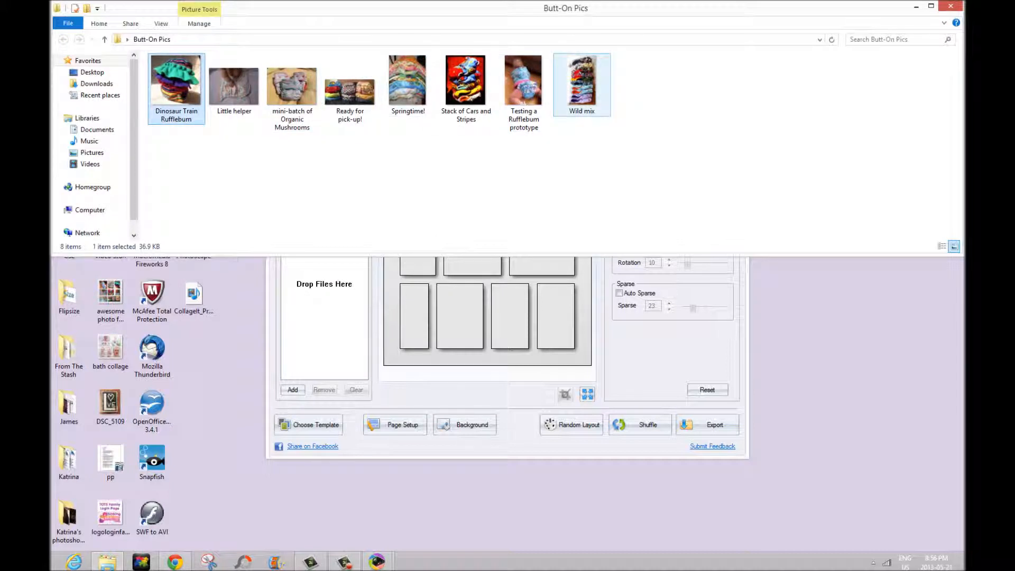
{"action": "left_click", "coordinate": [582, 85], "text": "shift"}
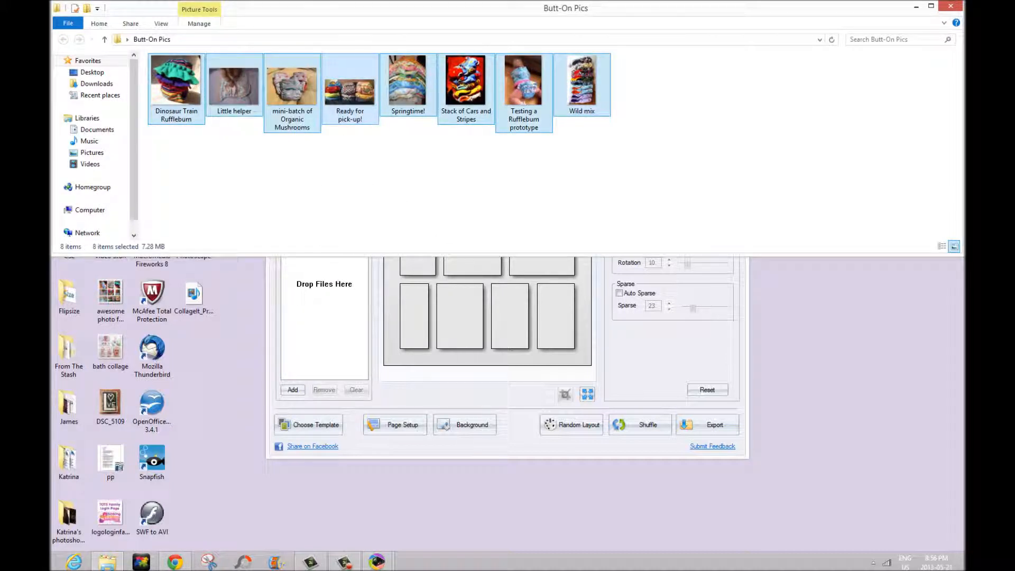
{"action": "left_click_drag", "start_coordinate": [350, 91], "coordinate": [324, 311]}
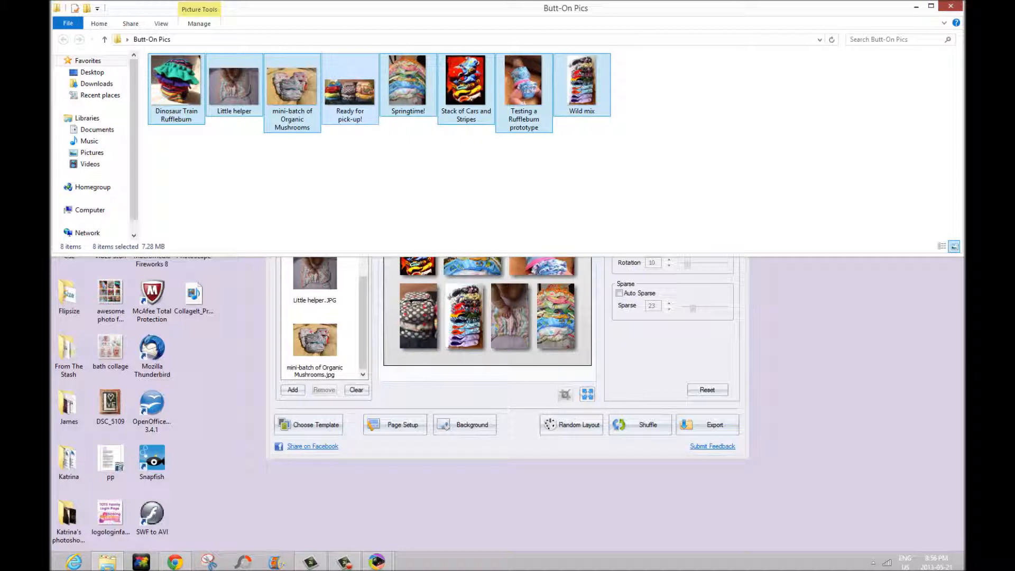
{"action": "left_click", "coordinate": [950, 6]}
{"action": "left_click_drag", "start_coordinate": [363, 318], "coordinate": [363, 196]}
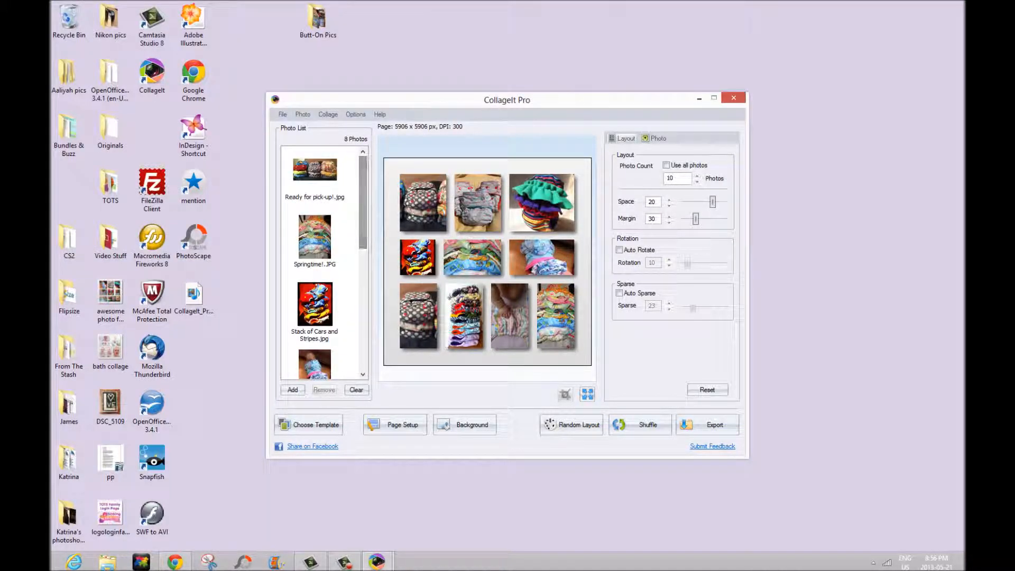
{"action": "left_click", "coordinate": [303, 114]}
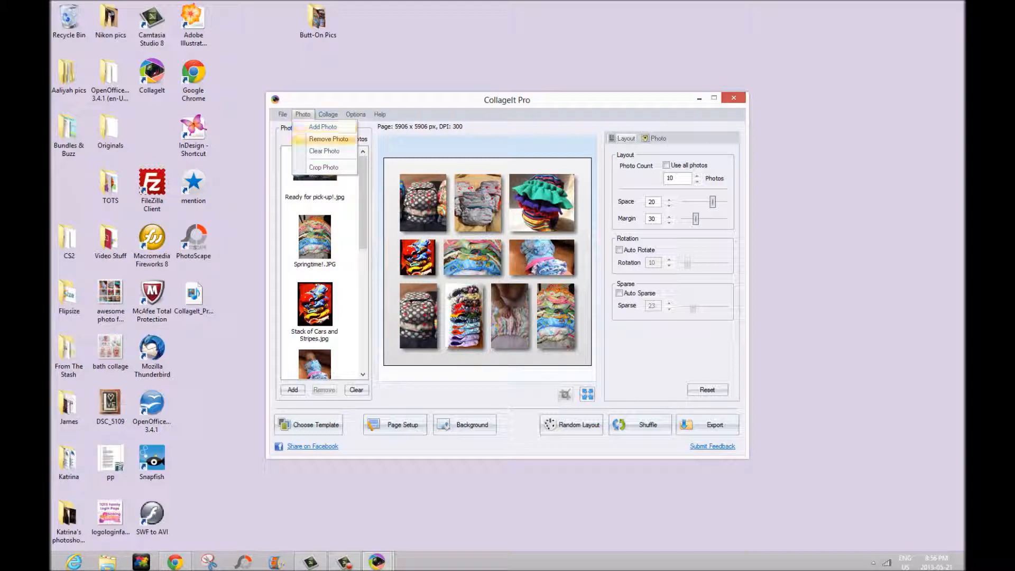
{"action": "left_click", "coordinate": [363, 202]}
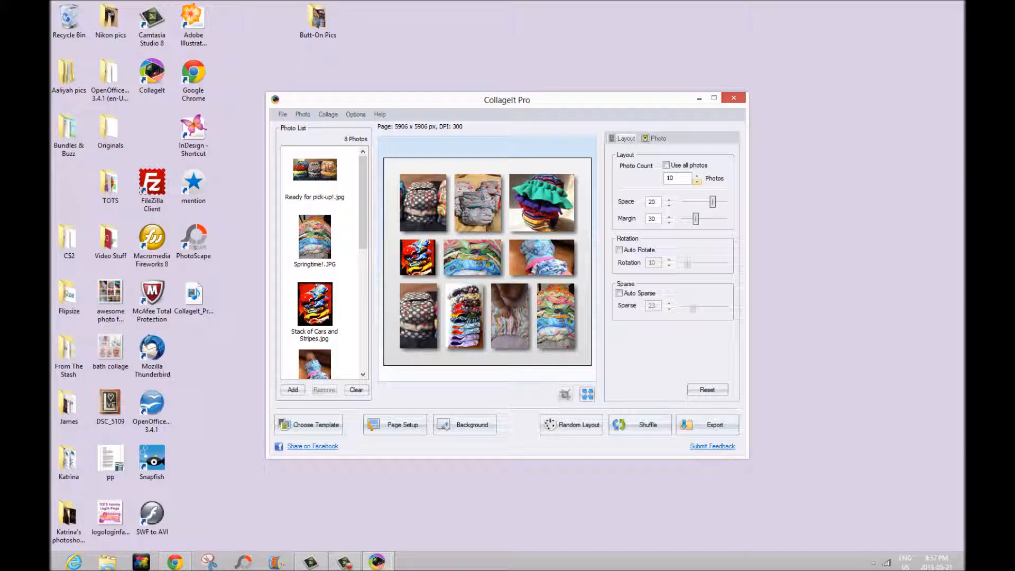
Raise the collage's photo count to 15.
{"action": "left_click", "coordinate": [697, 176]}
{"action": "left_click", "coordinate": [697, 176]}
{"action": "left_click", "coordinate": [697, 176]}
{"action": "left_click", "coordinate": [697, 176]}
{"action": "left_click", "coordinate": [697, 177]}
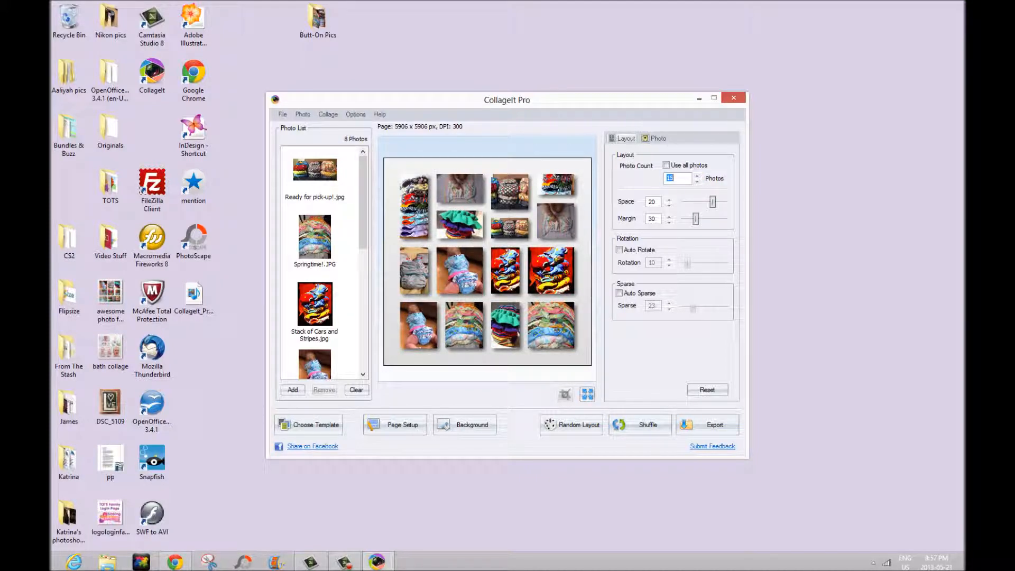
Lower the collage's photo count to 3.
{"action": "left_click", "coordinate": [697, 181]}
{"action": "left_click", "coordinate": [697, 181]}
{"action": "left_click", "coordinate": [697, 181]}
{"action": "left_click", "coordinate": [697, 181]}
{"action": "left_click", "coordinate": [697, 181]}
{"action": "left_click", "coordinate": [697, 181]}
{"action": "left_click", "coordinate": [697, 181]}
{"action": "left_click", "coordinate": [697, 181]}
{"action": "left_click", "coordinate": [697, 182]}
{"action": "left_click", "coordinate": [697, 181]}
{"action": "left_click", "coordinate": [697, 181]}
{"action": "left_click", "coordinate": [697, 181]}
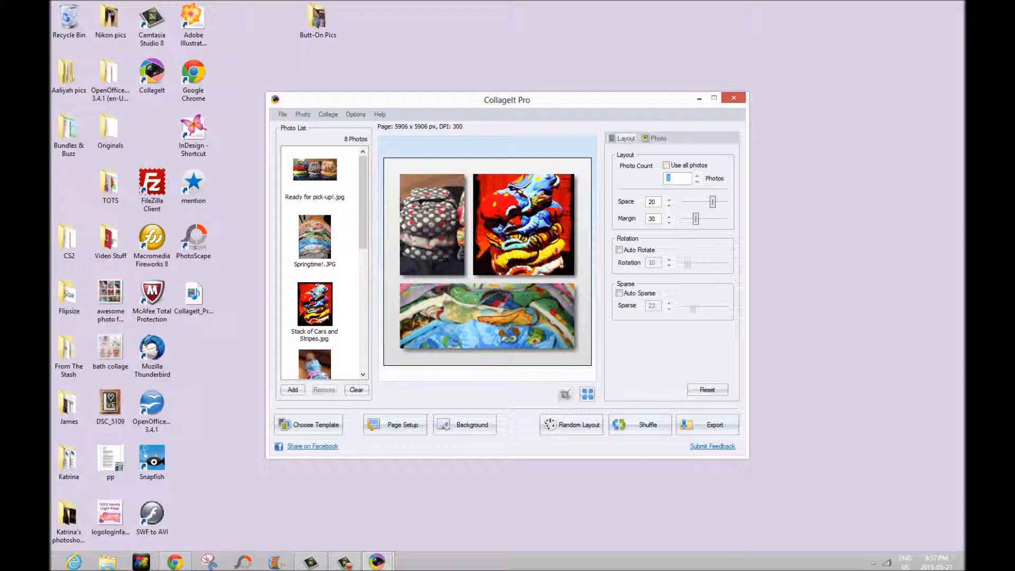
Make the collage use all photos, and swap the Little helper photo with the Stack of Cars and Stripes photo in the top row.
{"action": "left_click", "coordinate": [666, 165]}
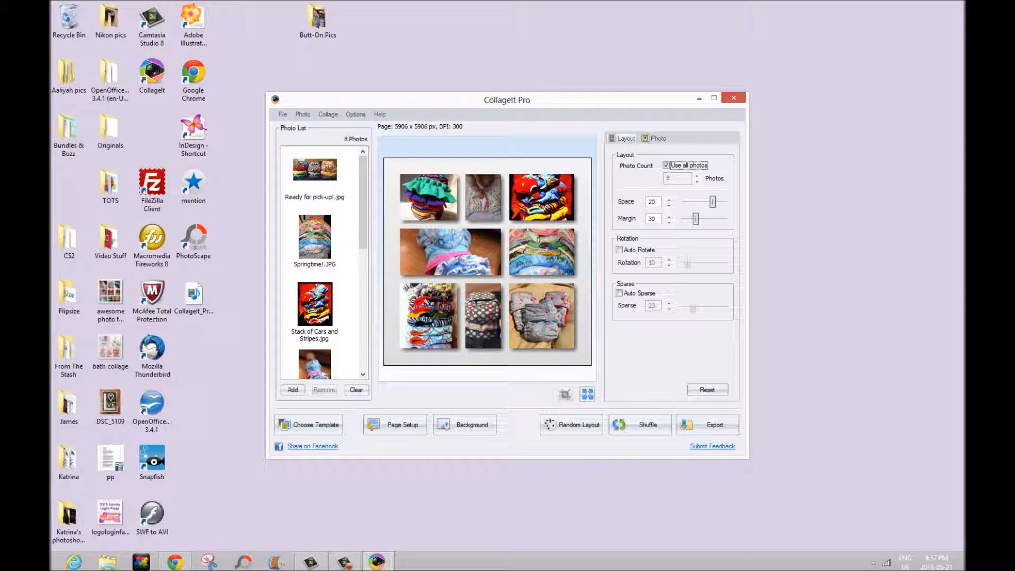
{"action": "left_click_drag", "start_coordinate": [450, 251], "coordinate": [542, 251]}
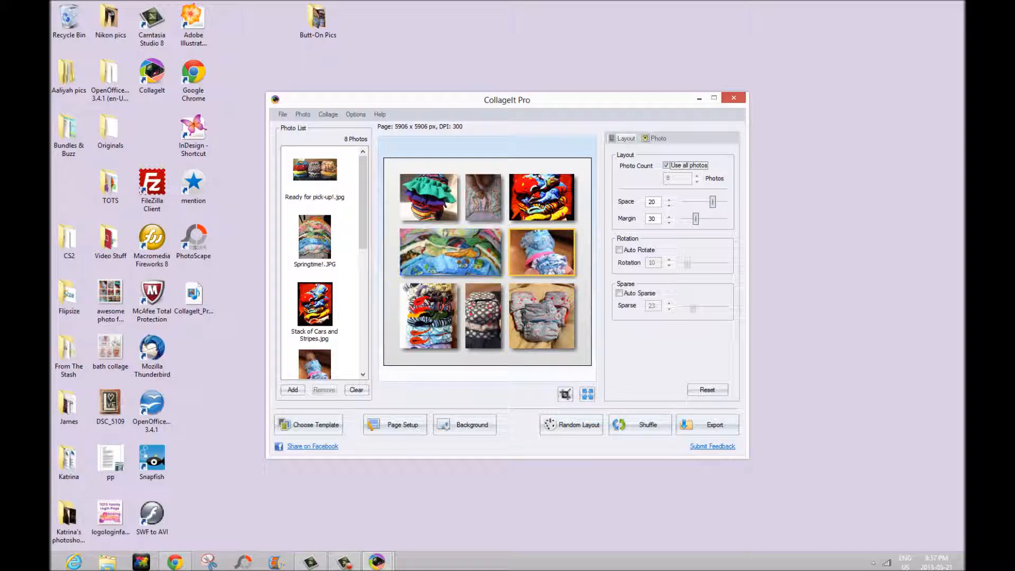
{"action": "left_click_drag", "start_coordinate": [542, 251], "coordinate": [450, 252]}
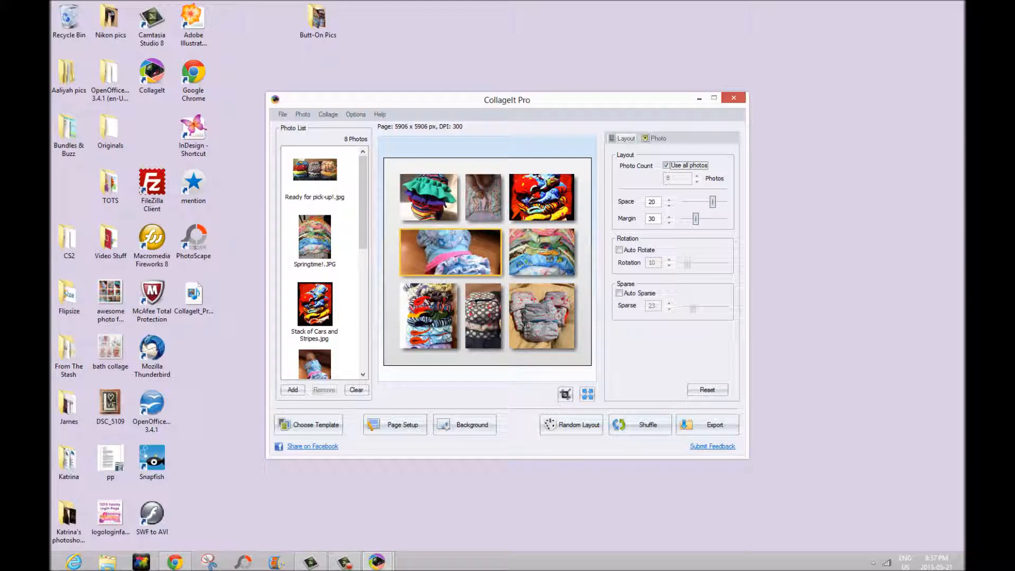
{"action": "left_click_drag", "start_coordinate": [483, 197], "coordinate": [542, 197]}
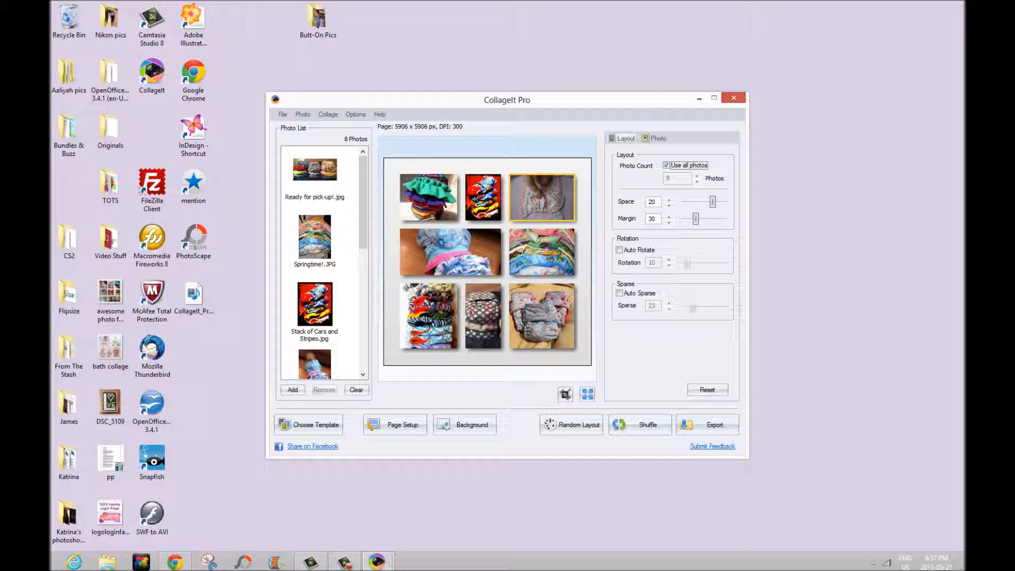
Crop the Rufflebum prototype photo in the middle row to a smaller area around the ruffled diaper.
{"action": "left_click", "coordinate": [450, 253]}
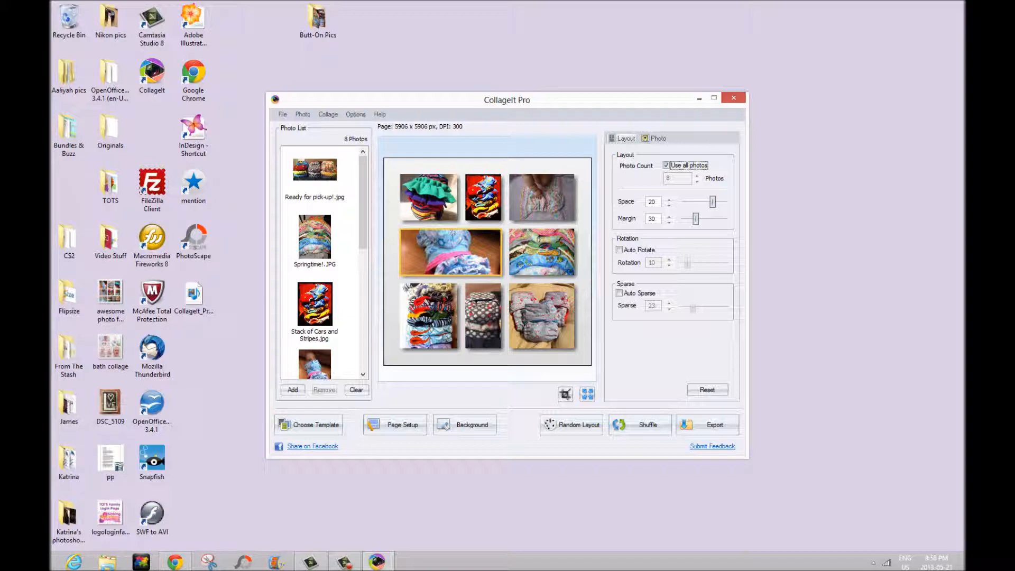
{"action": "left_click", "coordinate": [565, 394]}
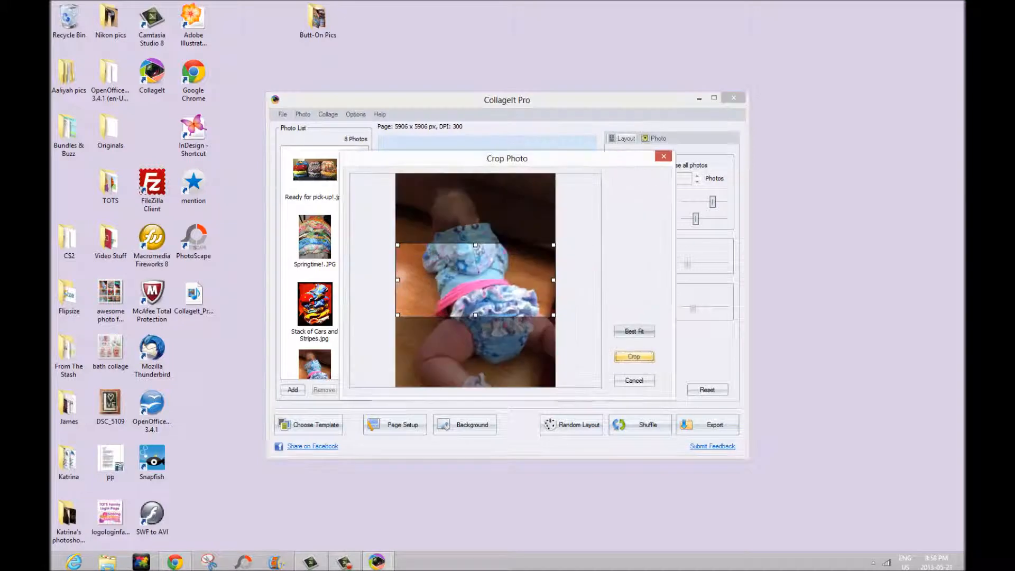
{"action": "left_click_drag", "start_coordinate": [475, 280], "coordinate": [475, 318]}
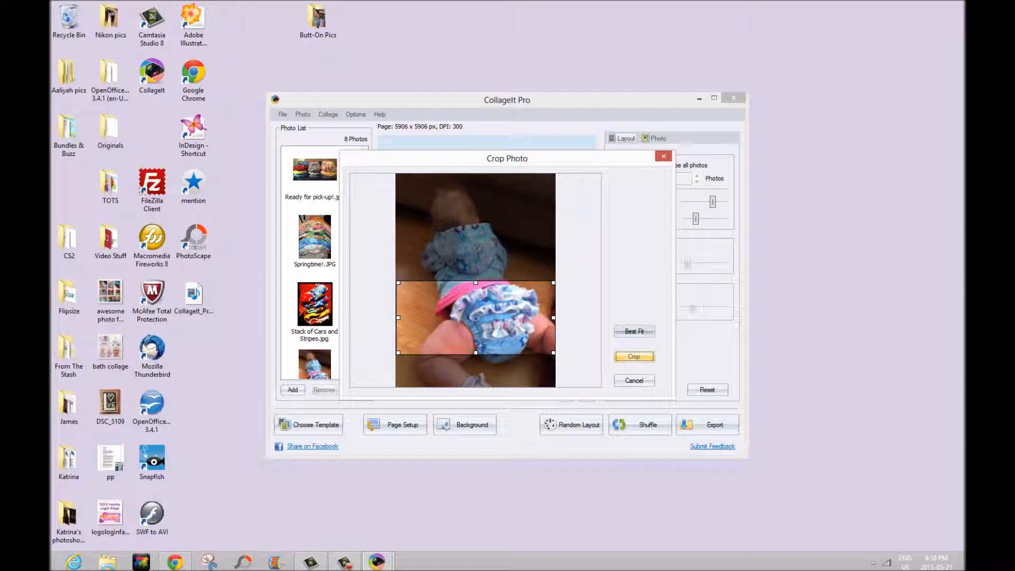
{"action": "mouse_move", "coordinate": [475, 317]}
{"action": "left_mouse_down"}
{"action": "mouse_move", "coordinate": [476, 300]}
{"action": "mouse_move", "coordinate": [476, 324]}
{"action": "left_mouse_up"}
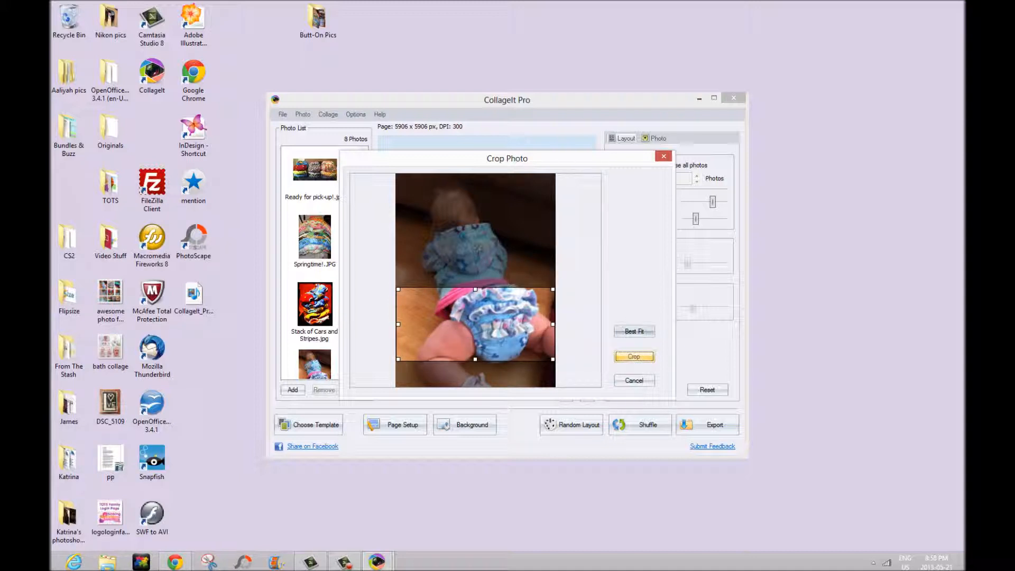
{"action": "left_click_drag", "start_coordinate": [398, 289], "coordinate": [426, 303]}
{"action": "left_click_drag", "start_coordinate": [489, 332], "coordinate": [489, 313]}
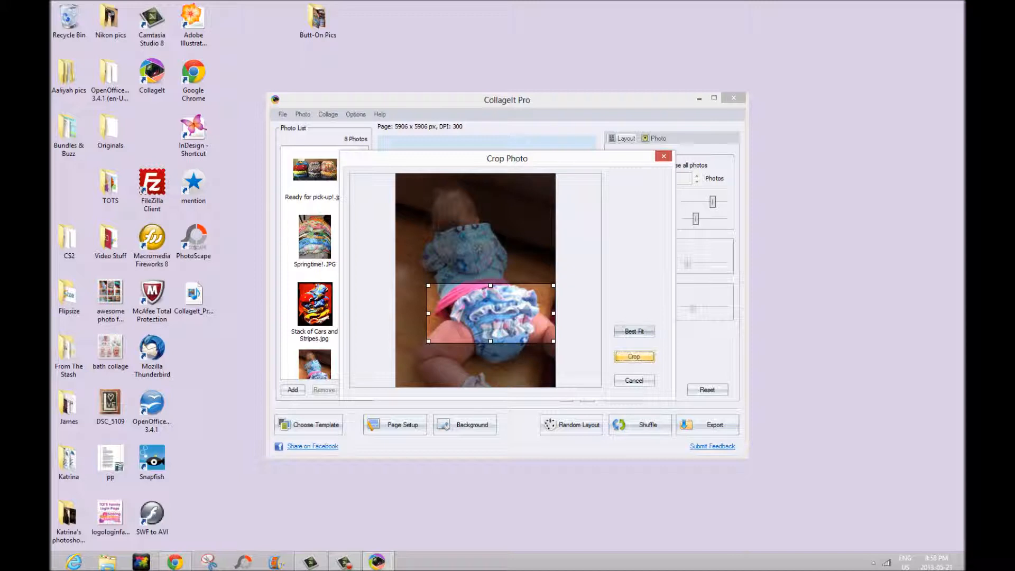
{"action": "left_click_drag", "start_coordinate": [429, 285], "coordinate": [419, 281]}
{"action": "left_click_drag", "start_coordinate": [486, 311], "coordinate": [487, 313]}
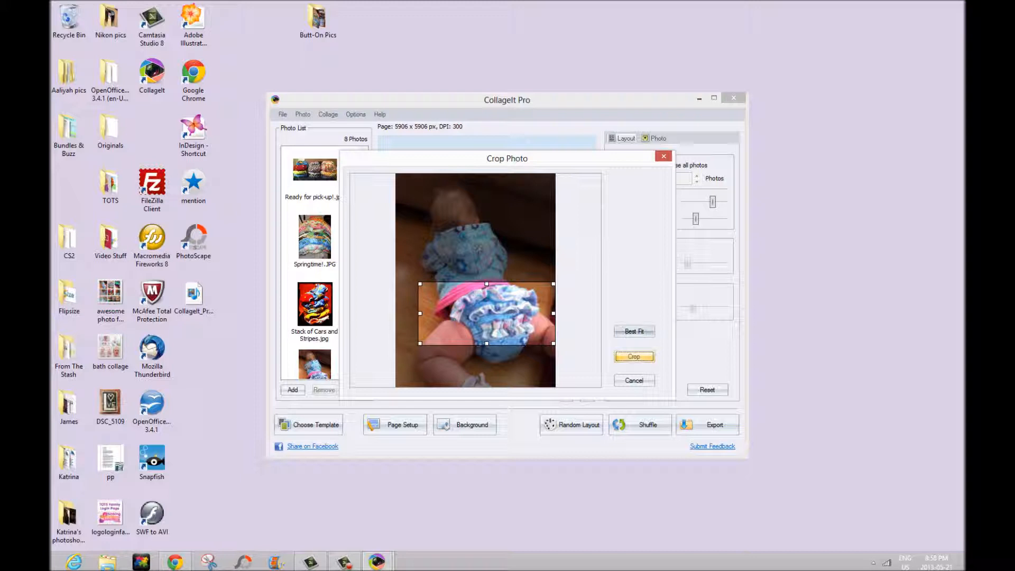
{"action": "left_click", "coordinate": [633, 356]}
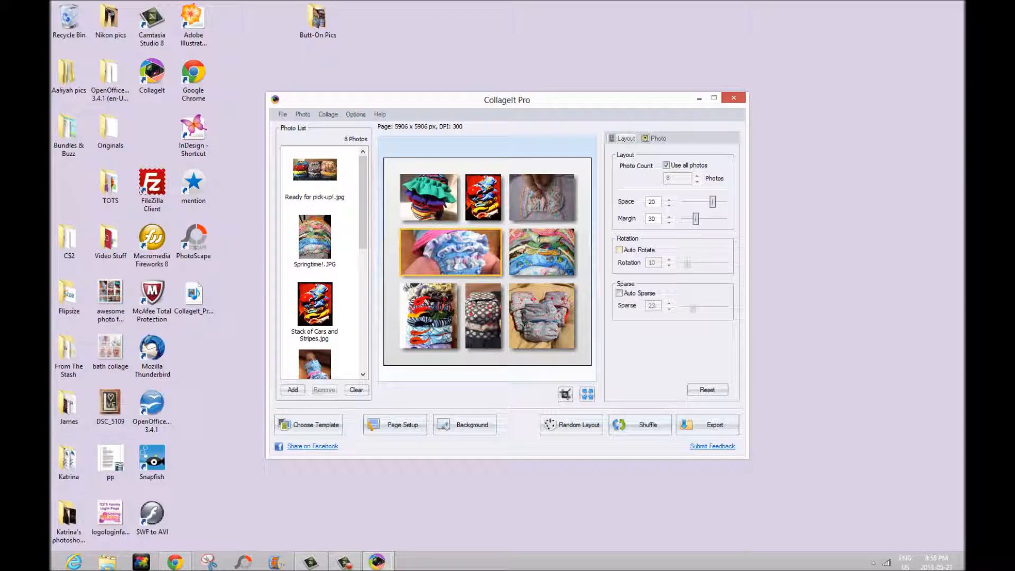
Try Auto Rotate on the collage photos with a rotation of 31, and turn it back off.
{"action": "left_click", "coordinate": [620, 250]}
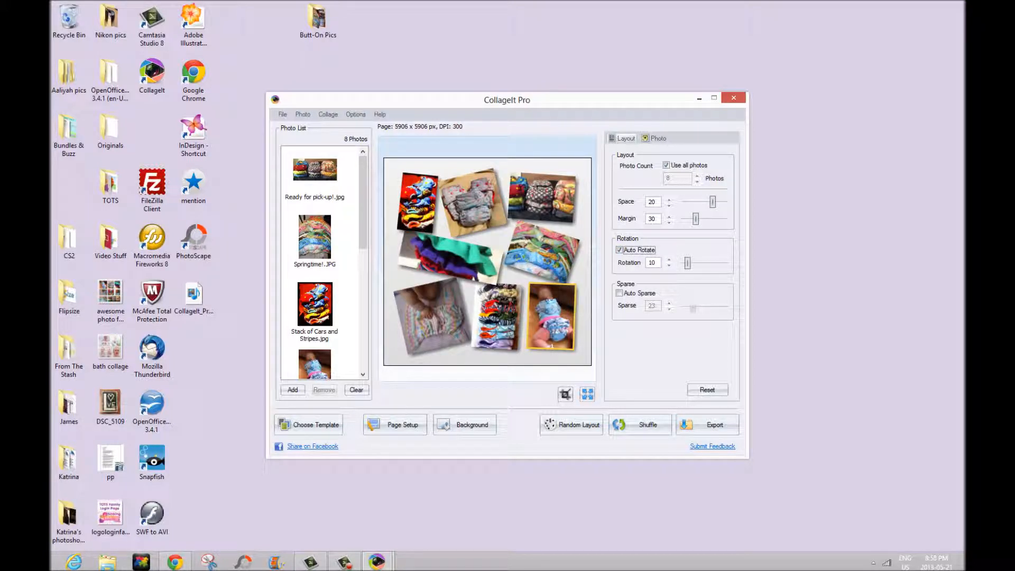
{"action": "mouse_move", "coordinate": [687, 263]}
{"action": "left_mouse_down"}
{"action": "mouse_move", "coordinate": [715, 263]}
{"action": "mouse_move", "coordinate": [682, 262]}
{"action": "mouse_move", "coordinate": [696, 263]}
{"action": "left_mouse_up"}
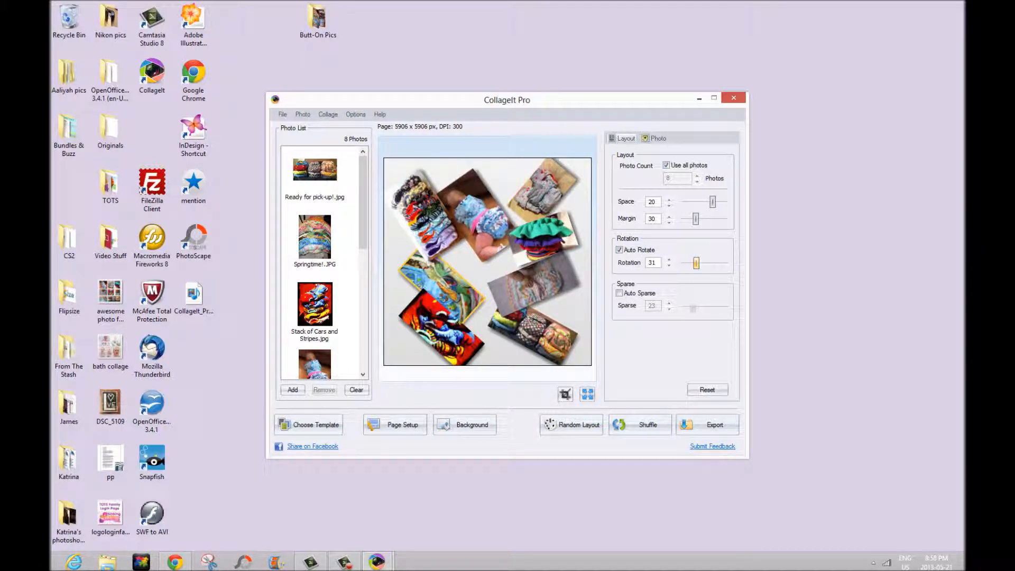
{"action": "left_click", "coordinate": [619, 249]}
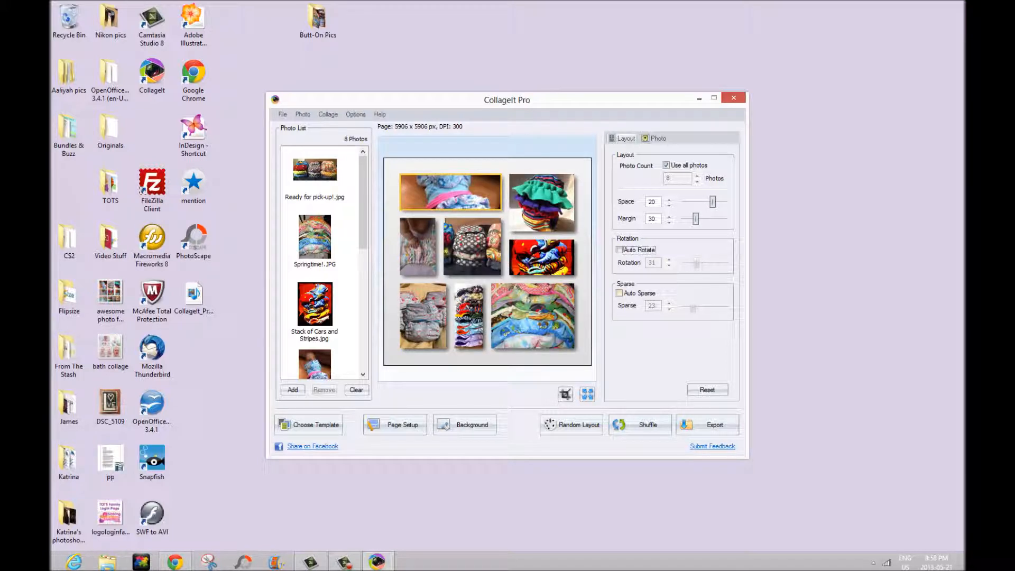
Try Auto Sparse on the collage layout with a value of 48, and turn it back off.
{"action": "left_click", "coordinate": [619, 293]}
{"action": "mouse_move", "coordinate": [692, 306]}
{"action": "left_mouse_down"}
{"action": "mouse_move", "coordinate": [725, 307]}
{"action": "mouse_move", "coordinate": [703, 306]}
{"action": "left_mouse_up"}
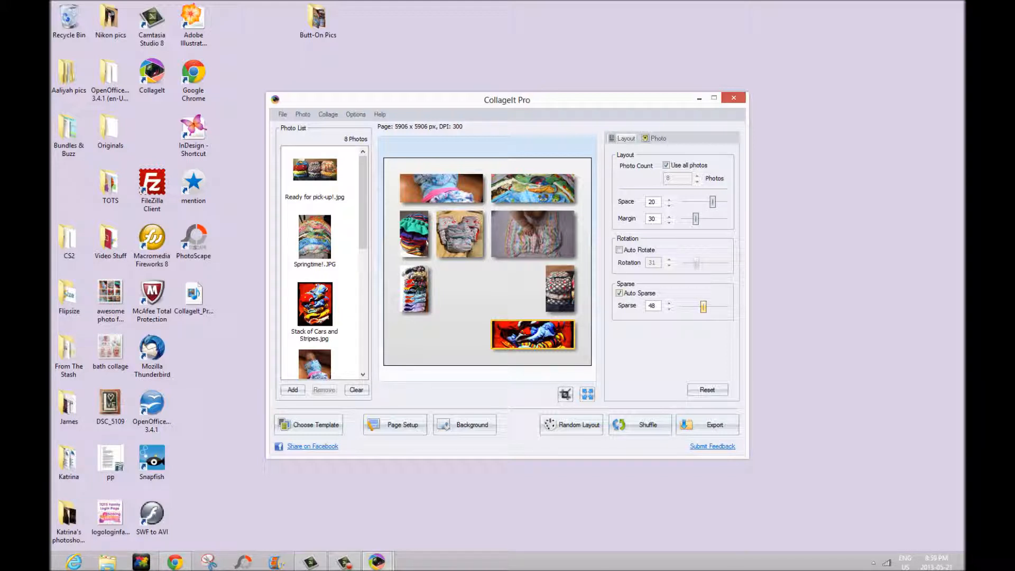
{"action": "left_click", "coordinate": [619, 293]}
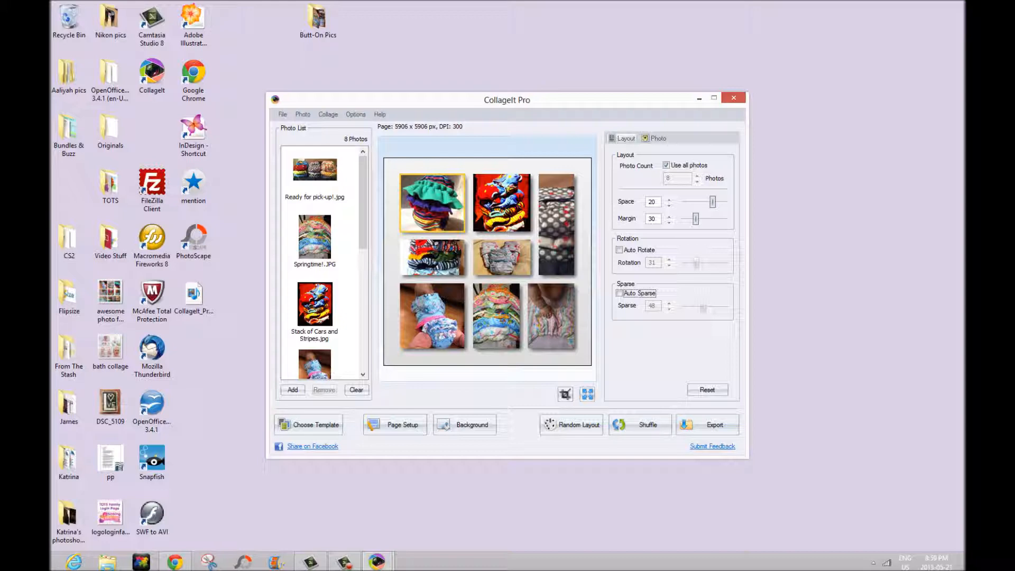
Shuffle the photos among the existing collage cells several times.
{"action": "left_click", "coordinate": [649, 425]}
{"action": "left_click", "coordinate": [649, 426]}
{"action": "left_click", "coordinate": [649, 425]}
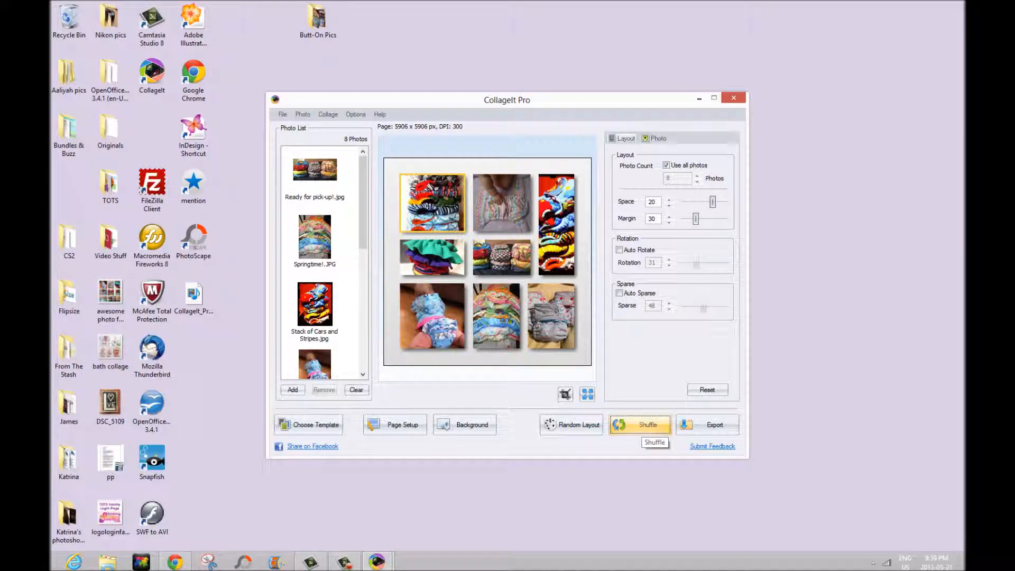
{"action": "left_click", "coordinate": [649, 426]}
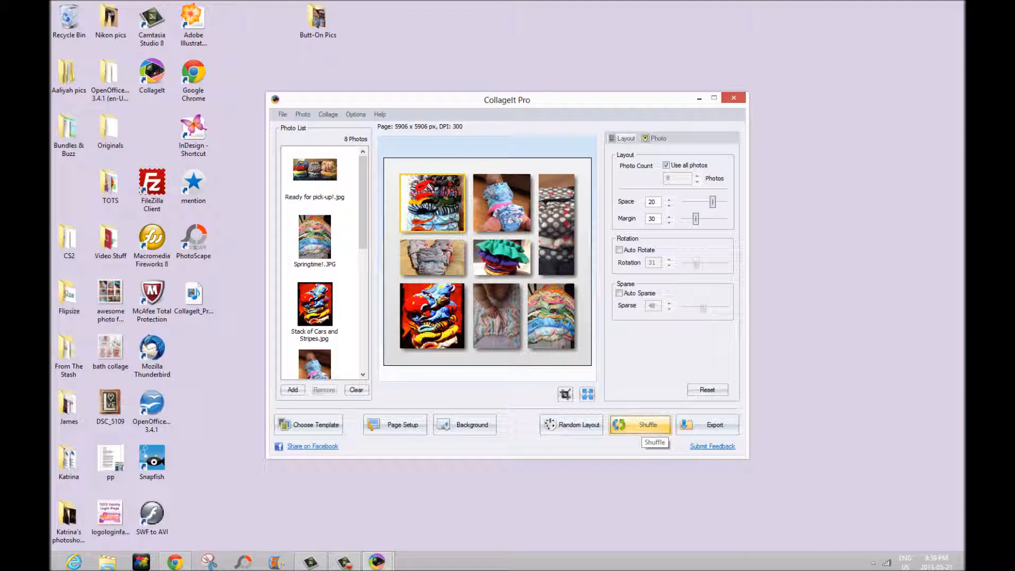
Generate random layouts until the collage has two rows of wide photos above a row of four narrow ones.
{"action": "left_click", "coordinate": [576, 427]}
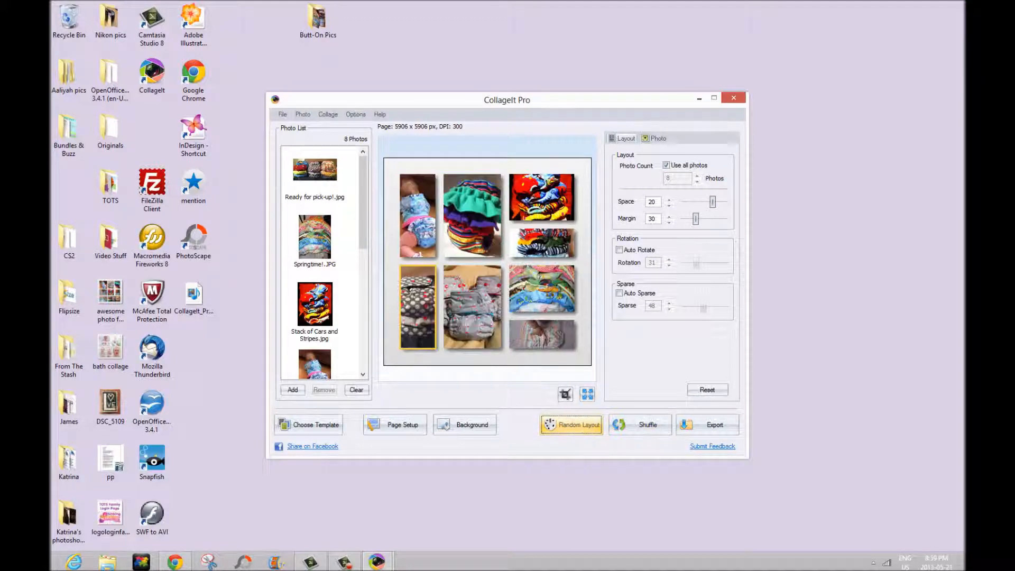
{"action": "left_click", "coordinate": [576, 427]}
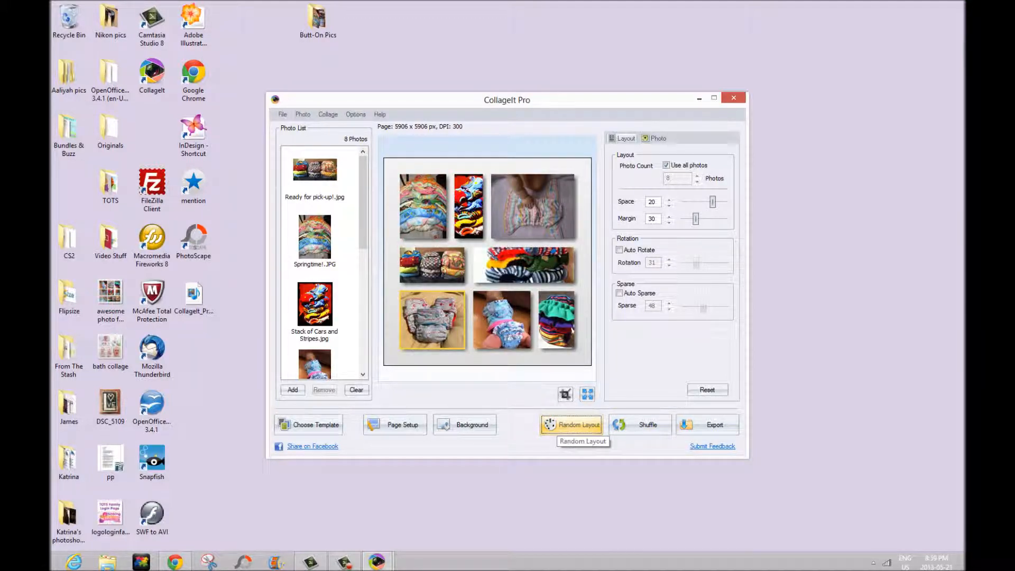
{"action": "left_click", "coordinate": [577, 427]}
{"action": "left_click", "coordinate": [576, 427]}
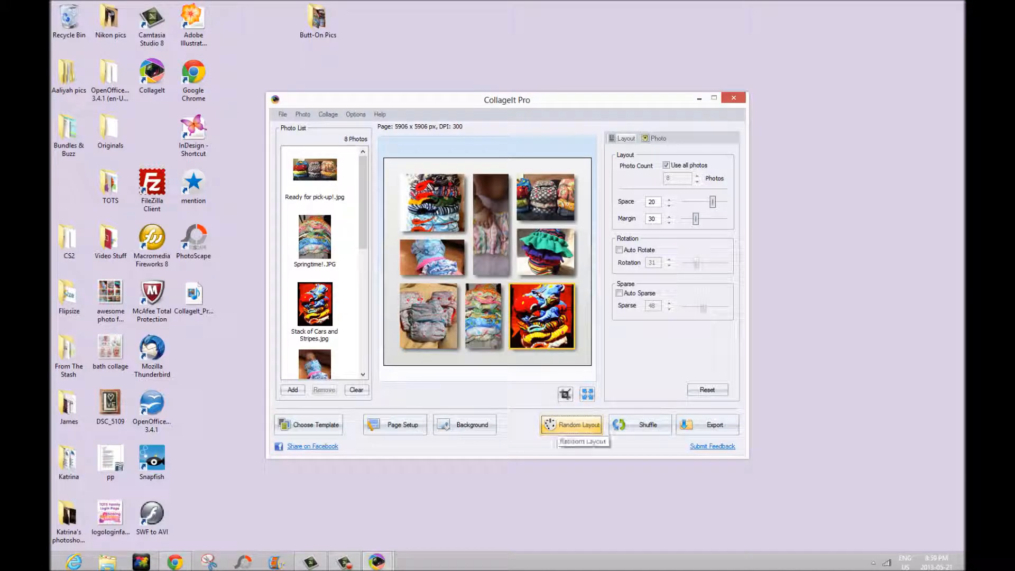
{"action": "left_click", "coordinate": [557, 427]}
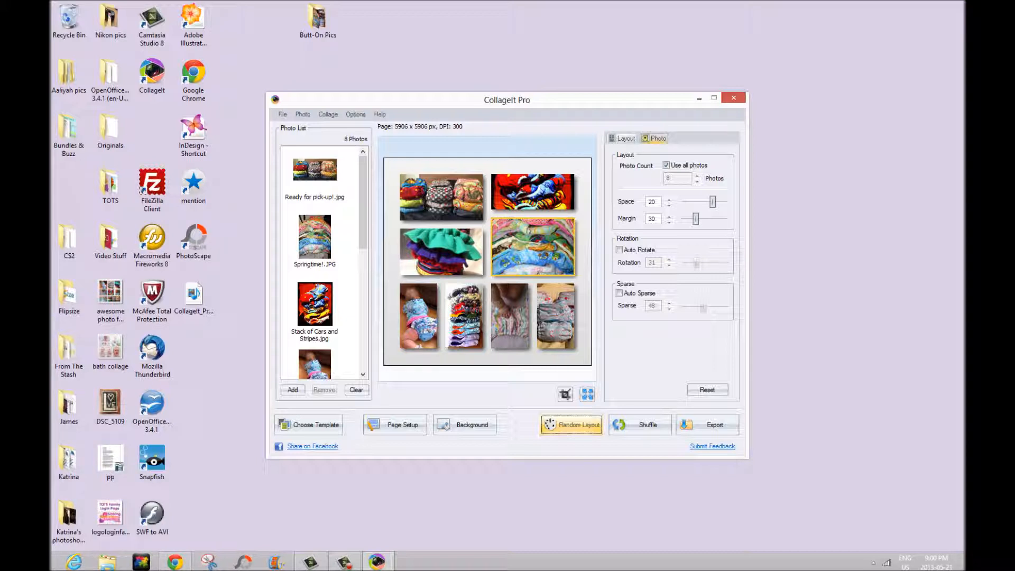
Enable a frame around the collage photos and set its colour to olive.
{"action": "left_click", "coordinate": [654, 139]}
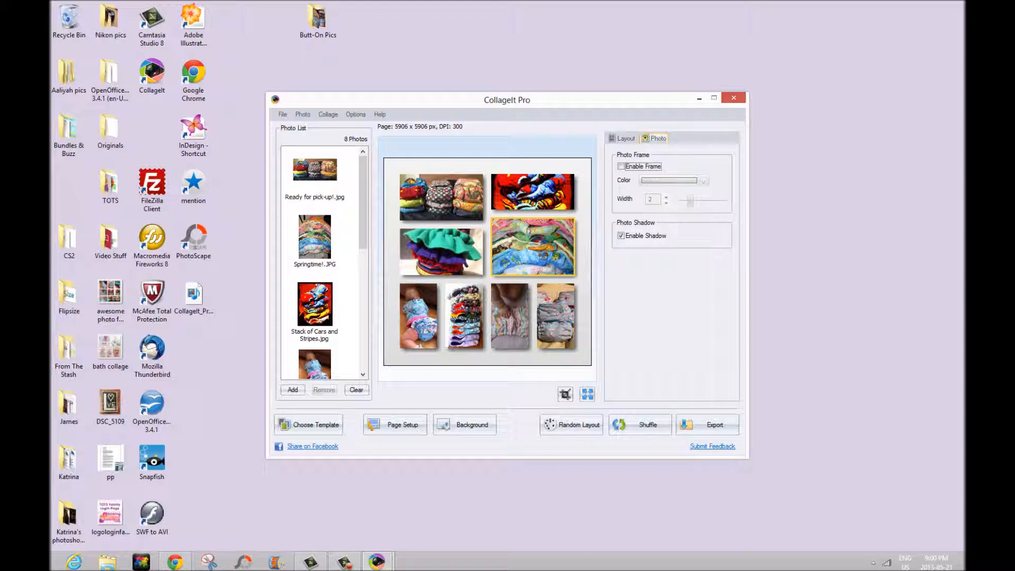
{"action": "left_click", "coordinate": [621, 166]}
{"action": "left_click", "coordinate": [702, 180]}
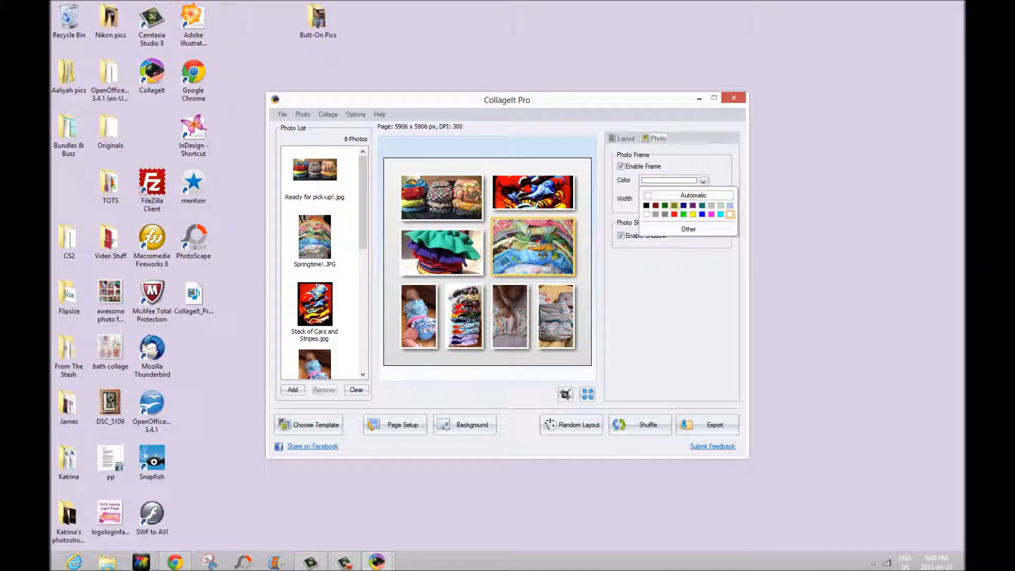
{"action": "left_click", "coordinate": [674, 206]}
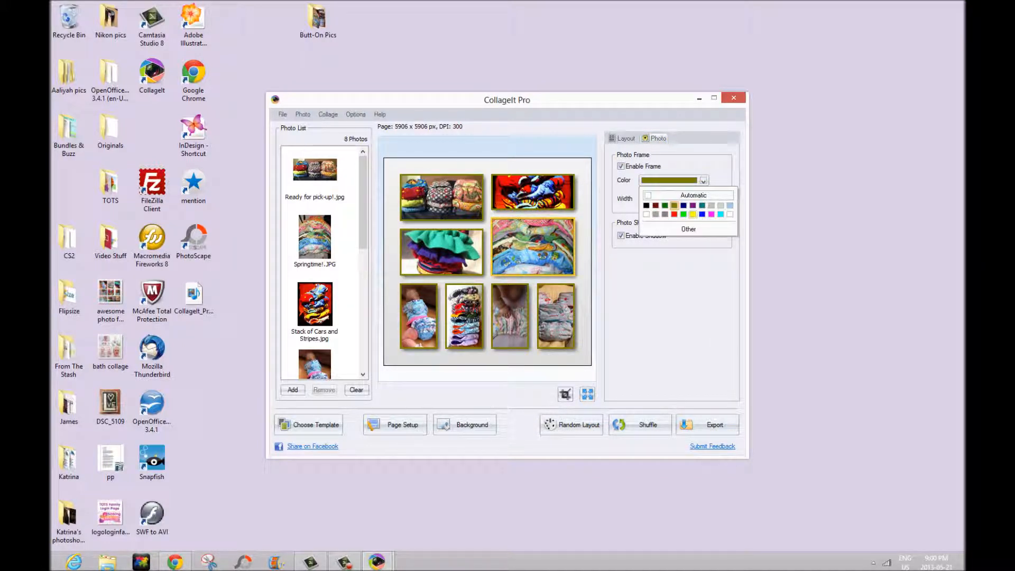
Try red as the colour of the photo frame, and disable the frame on the collage photos.
{"action": "left_click", "coordinate": [673, 214]}
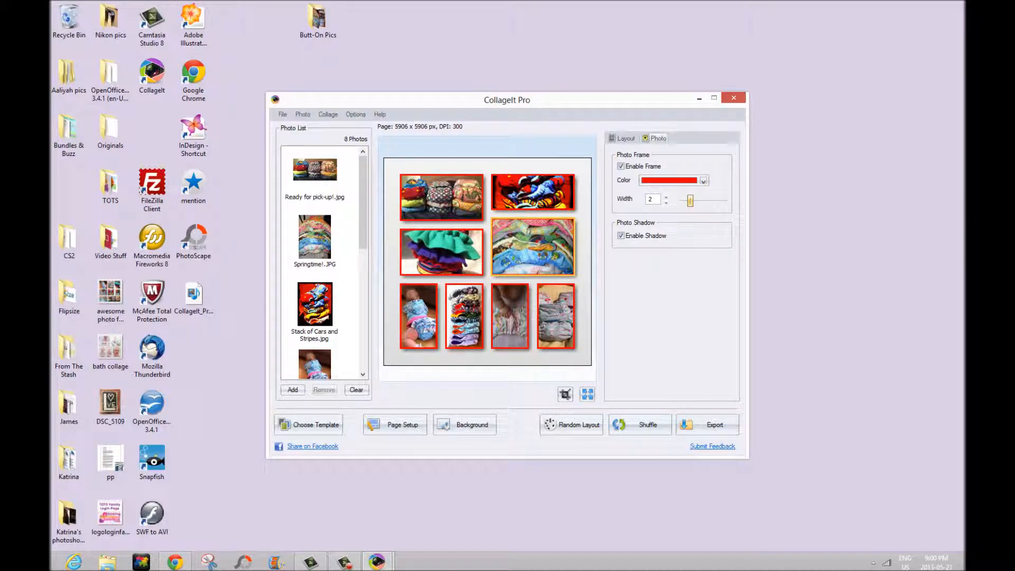
{"action": "left_click", "coordinate": [621, 166]}
Turn the photo shadow off and back on, and return to the layout settings.
{"action": "left_click", "coordinate": [621, 236]}
{"action": "left_click", "coordinate": [621, 236]}
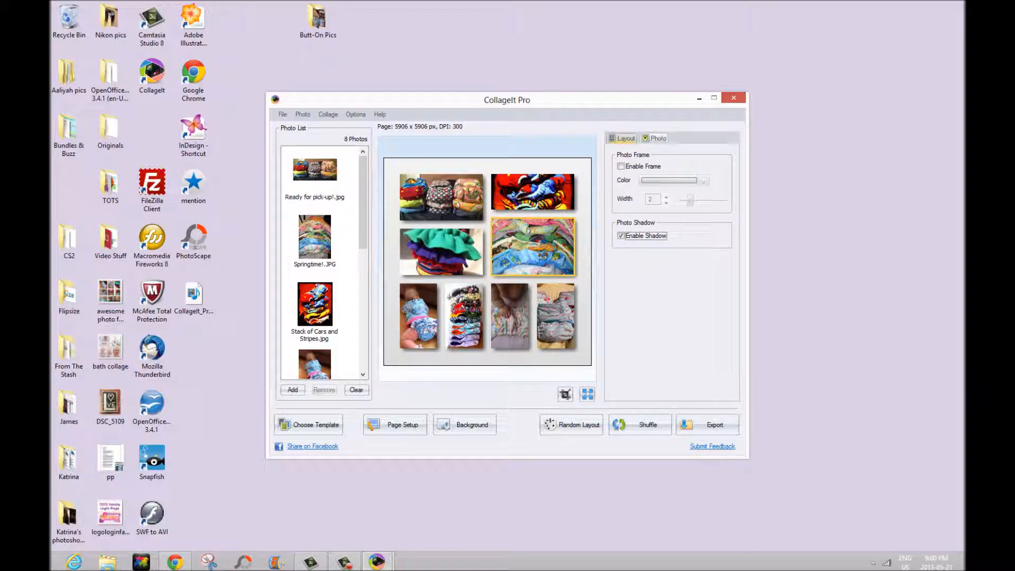
{"action": "left_click", "coordinate": [623, 138]}
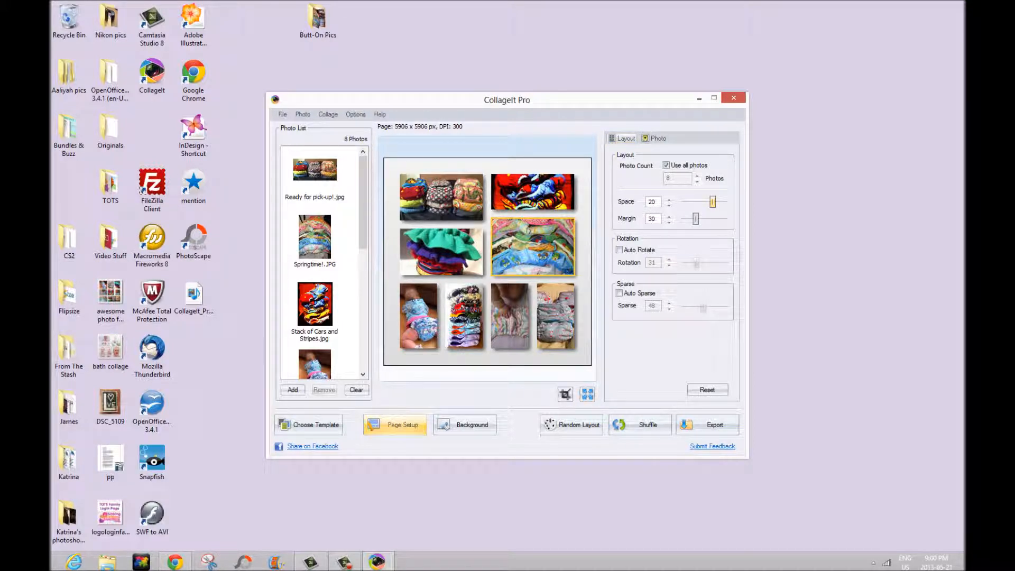
Review the predefined collage sizes in the page setup, and accept the setup with the customized size.
{"action": "left_click", "coordinate": [401, 424]}
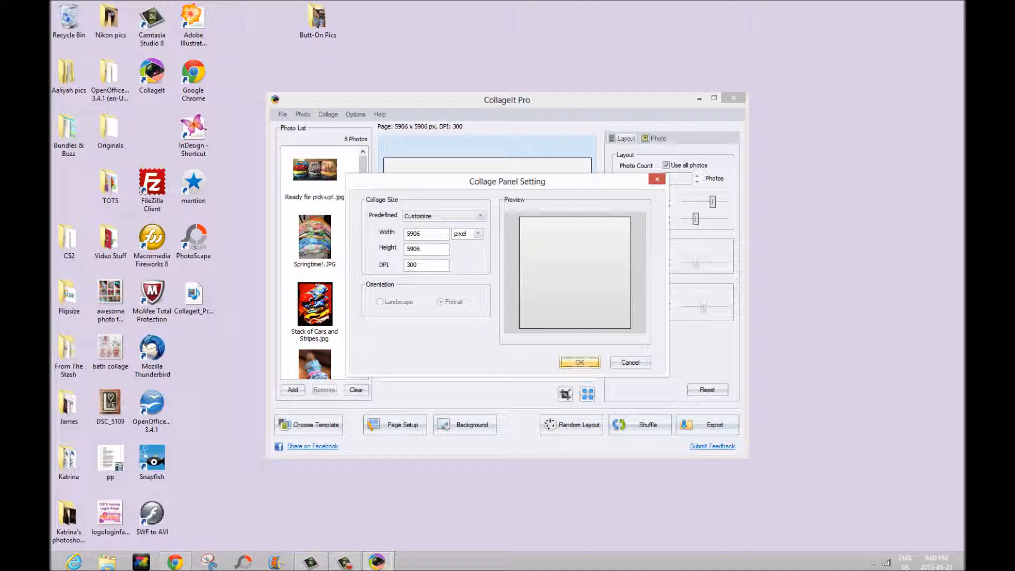
{"action": "left_click", "coordinate": [480, 216]}
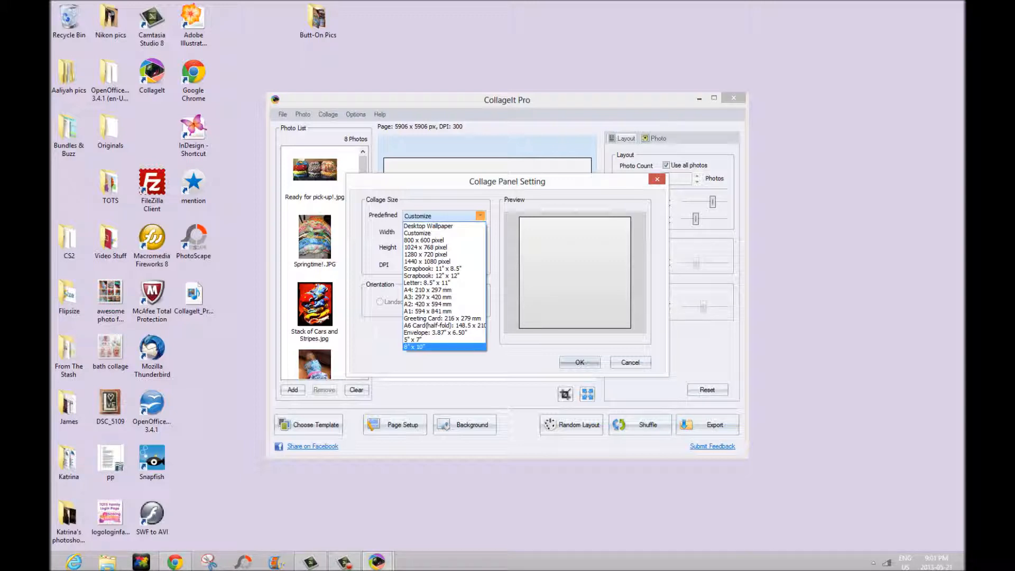
{"action": "left_click", "coordinate": [580, 363]}
{"action": "left_click", "coordinate": [580, 362]}
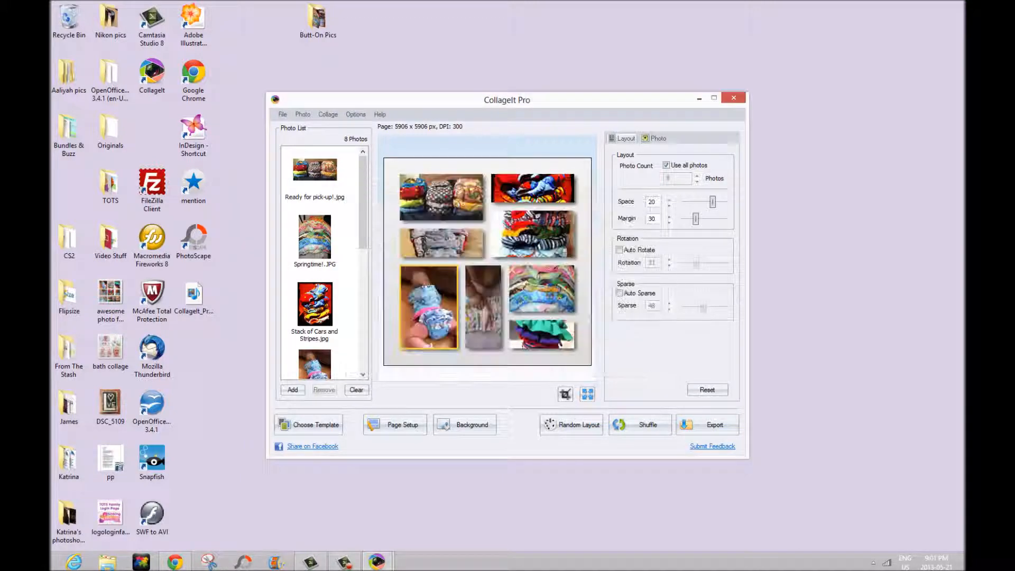
Try red as the second colour of the top-to-bottom background gradient, and cancel the background change.
{"action": "left_click", "coordinate": [465, 424]}
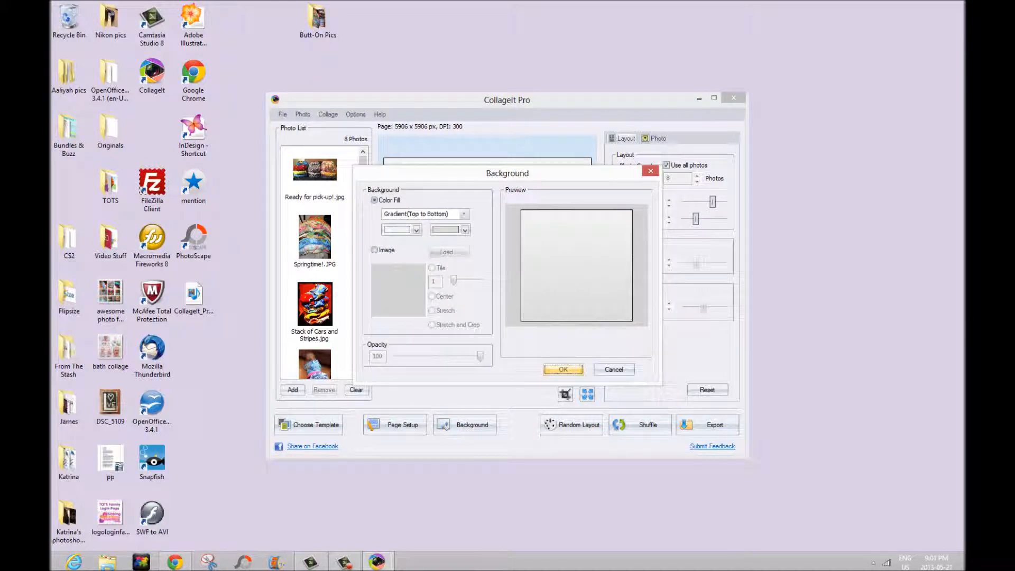
{"action": "left_click", "coordinate": [464, 229]}
{"action": "left_click", "coordinate": [466, 263]}
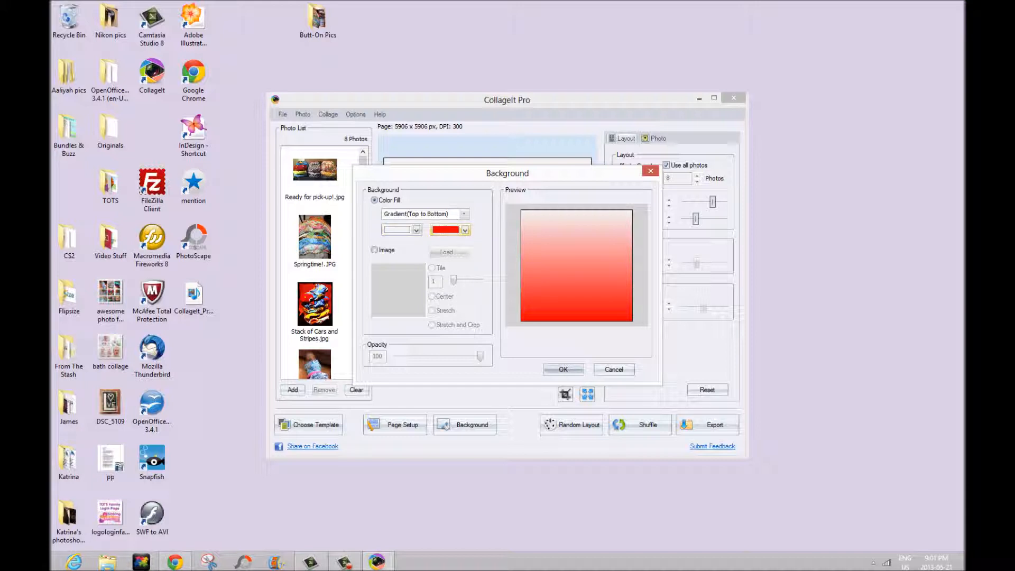
{"action": "left_click", "coordinate": [613, 369]}
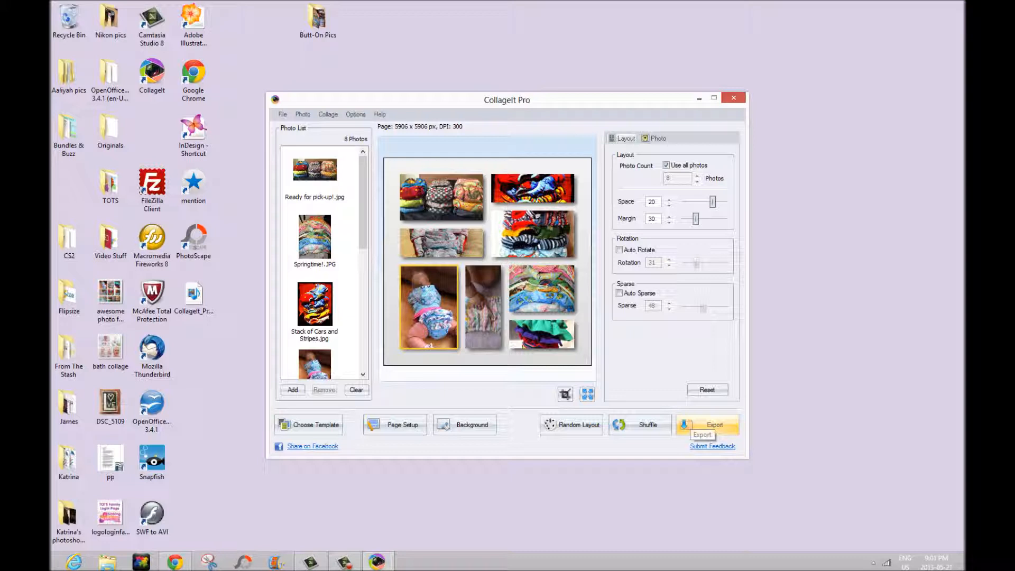
Open the collage export settings and choose JPG as the image format.
{"action": "left_click", "coordinate": [698, 425]}
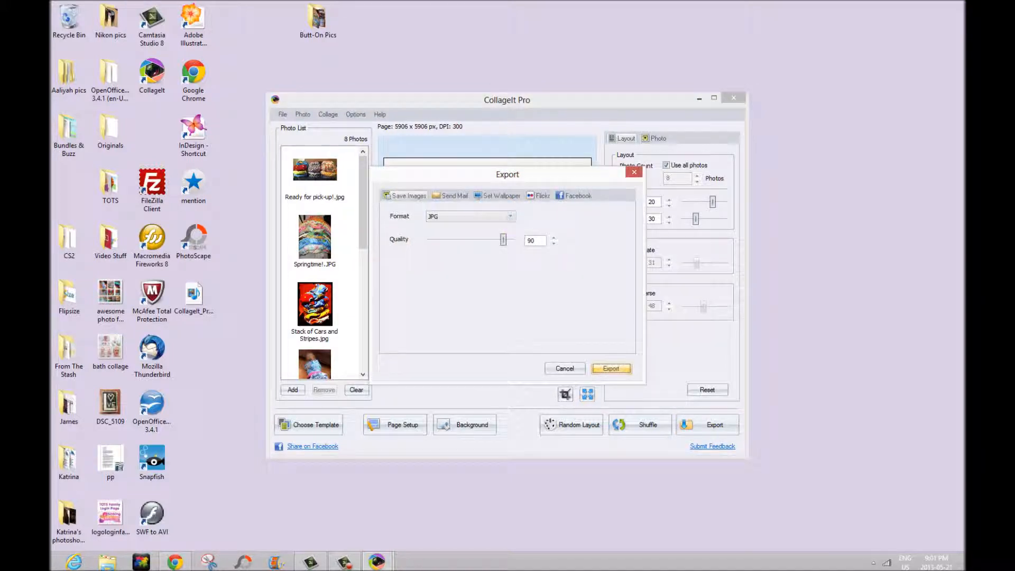
{"action": "left_click", "coordinate": [510, 216]}
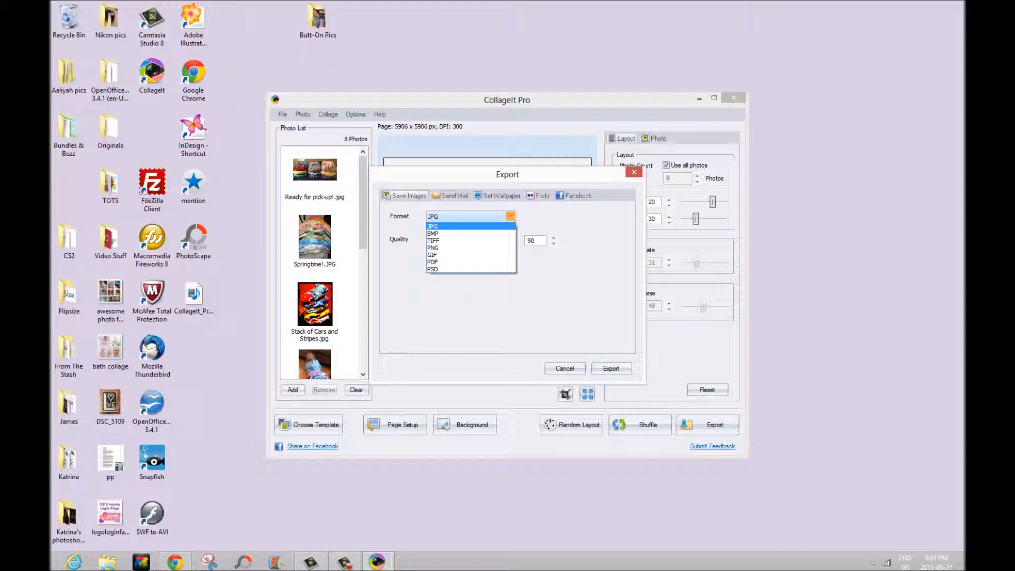
{"action": "left_click", "coordinate": [454, 226]}
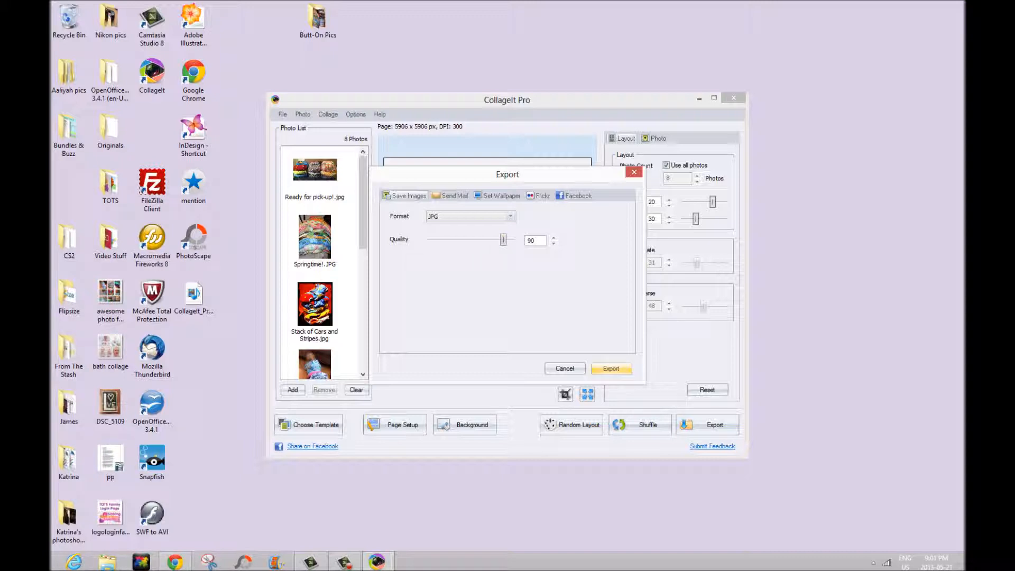
Export the collage to the desktop under a file name beginning with "buttons photo", and decline opening the destination folder.
{"action": "left_click", "coordinate": [611, 369]}
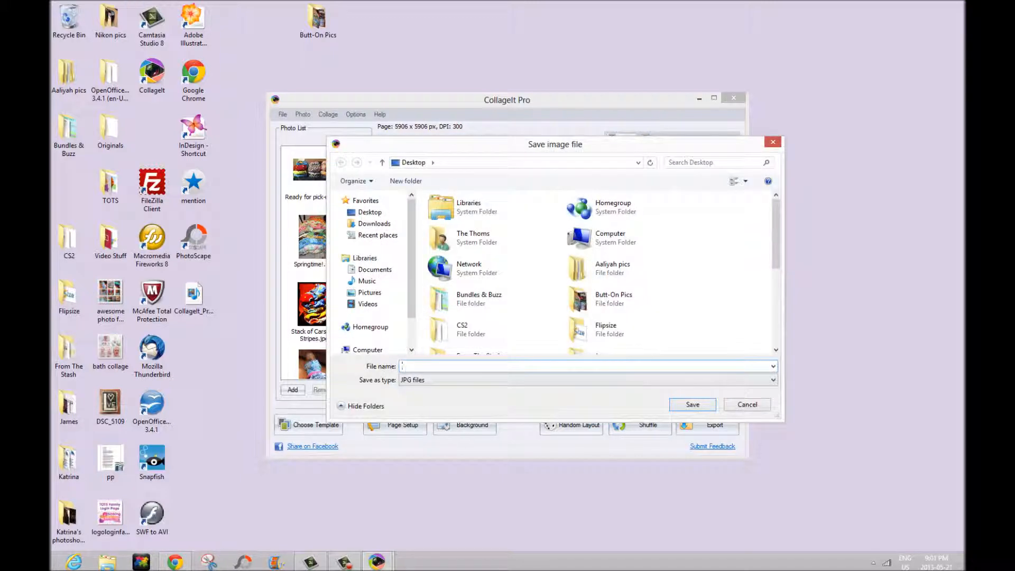
{"action": "type", "text": "butt"}
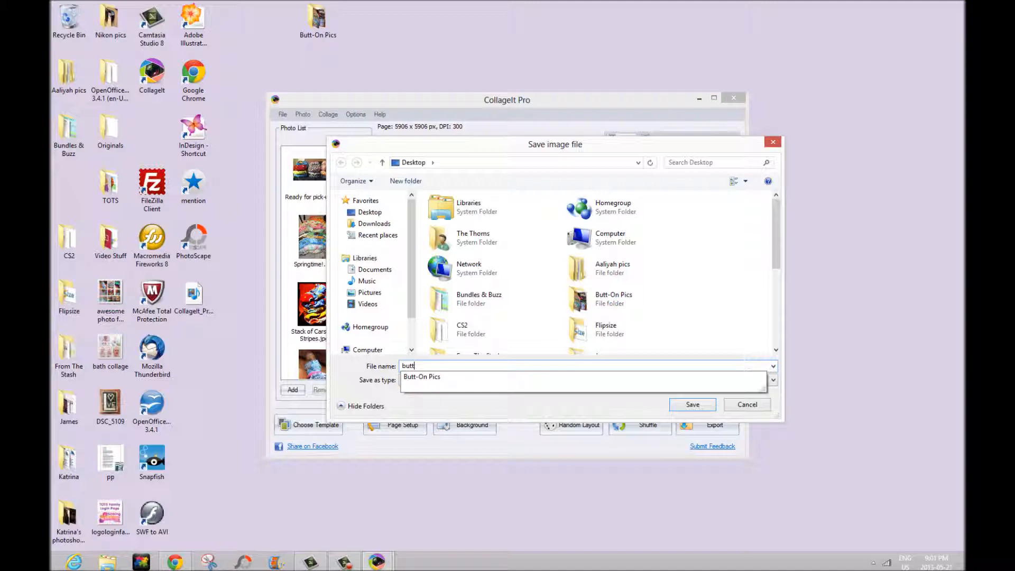
{"action": "type", "text": "ons p"}
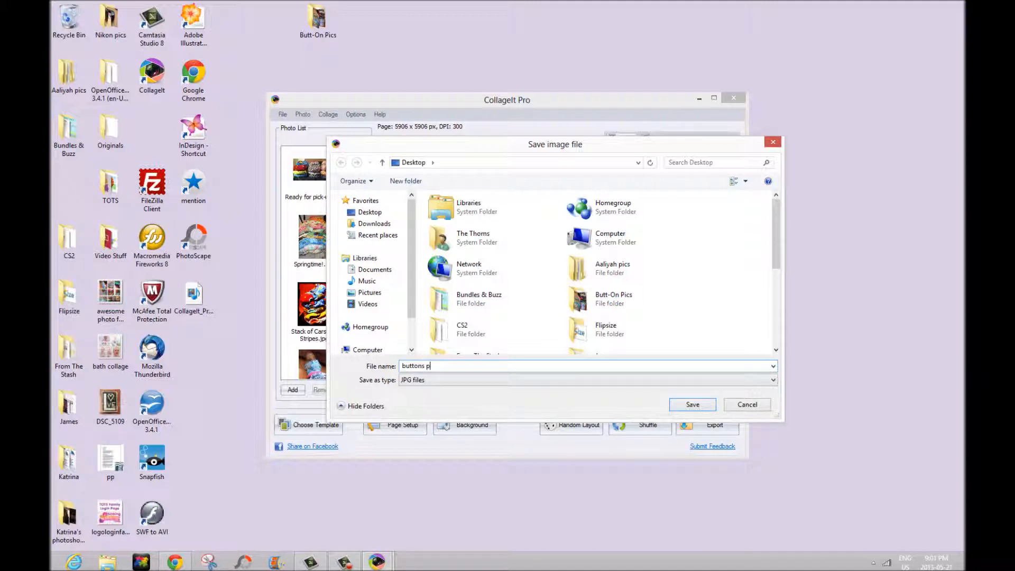
{"action": "type", "text": "hoto c"}
{"action": "type", "text": "f awesome"}
{"action": "key", "text": "Return"}
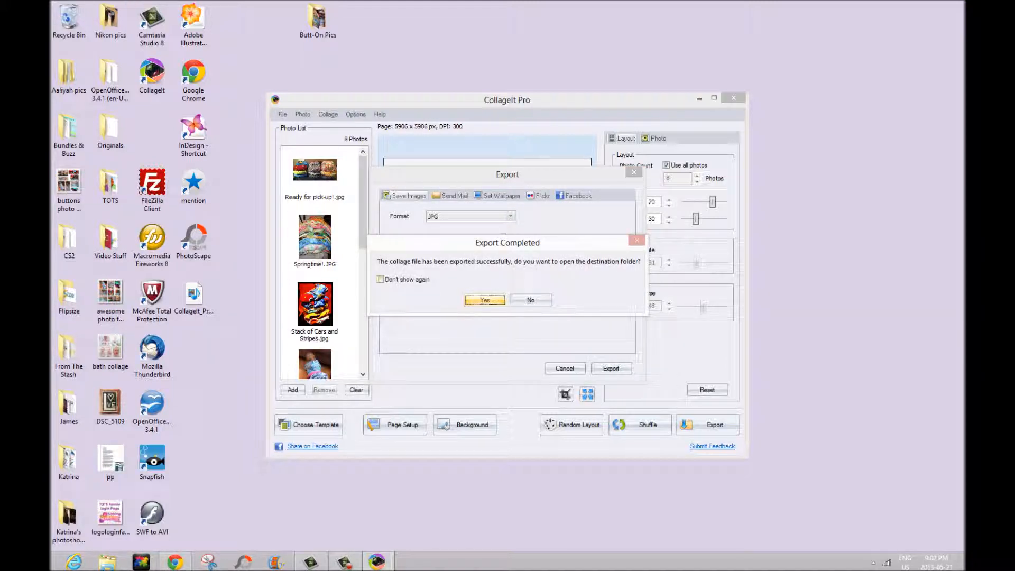
{"action": "left_click", "coordinate": [530, 299]}
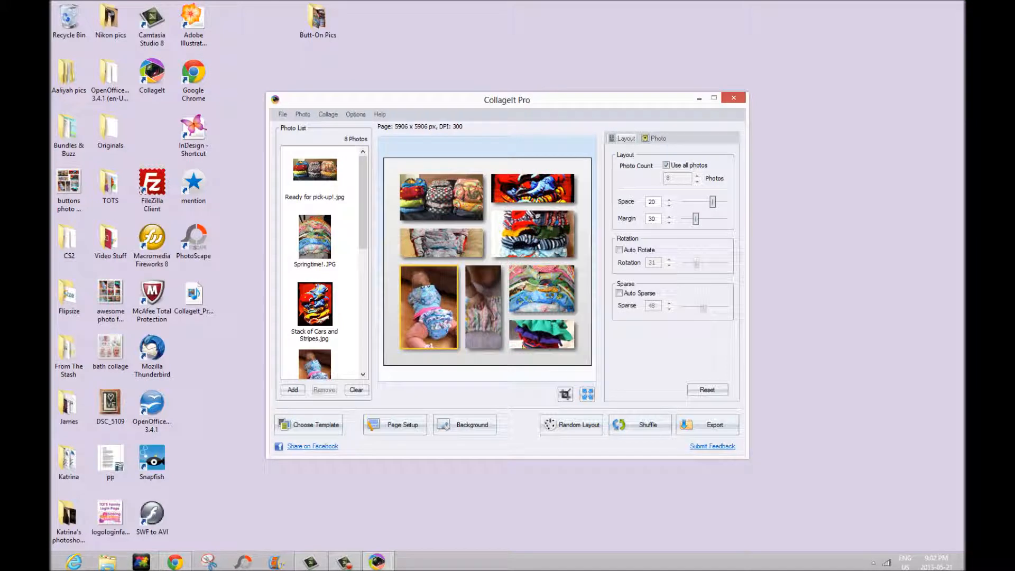